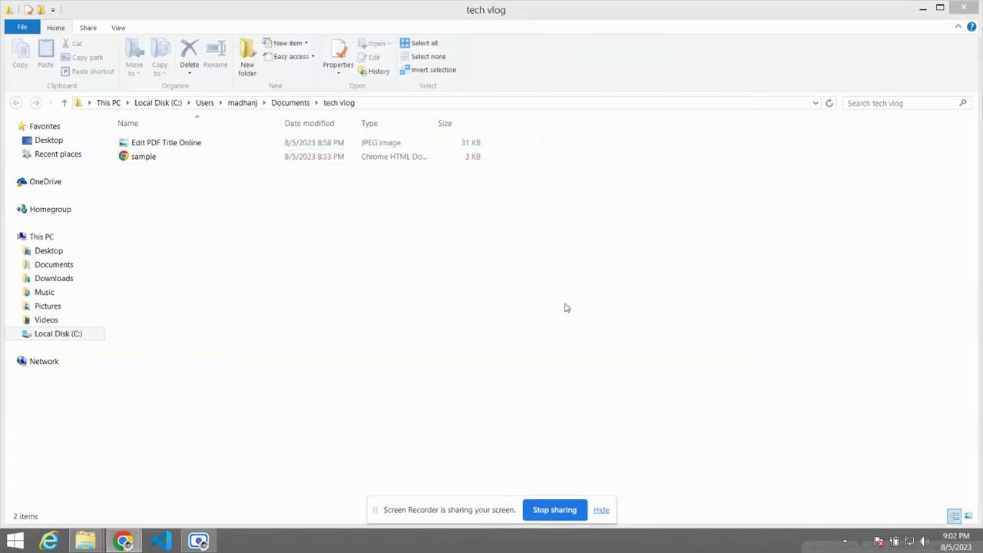
- Switch windows with Alt+Tab to bring back the tech vlog folder holding sample.pdf
key(alt+Tab)
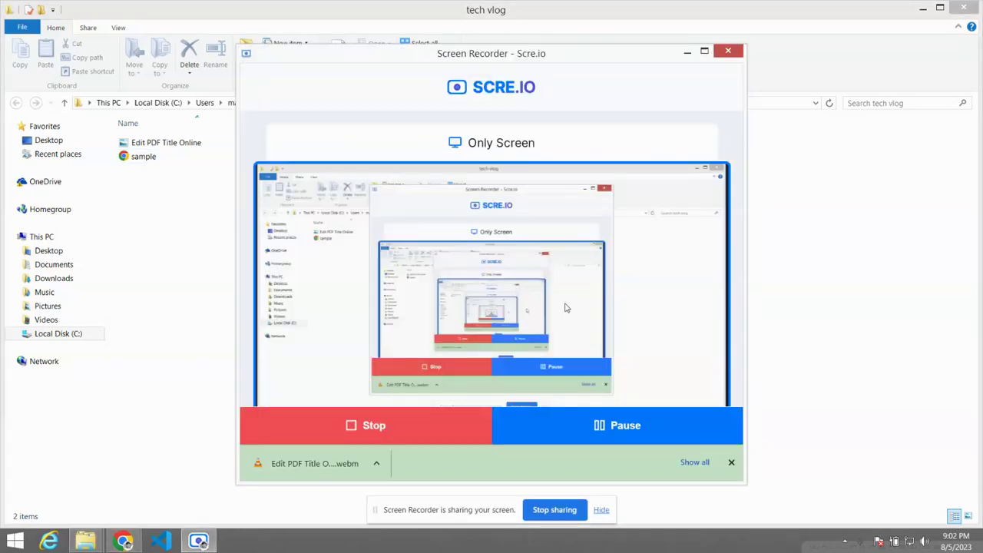
key(alt+Tab)
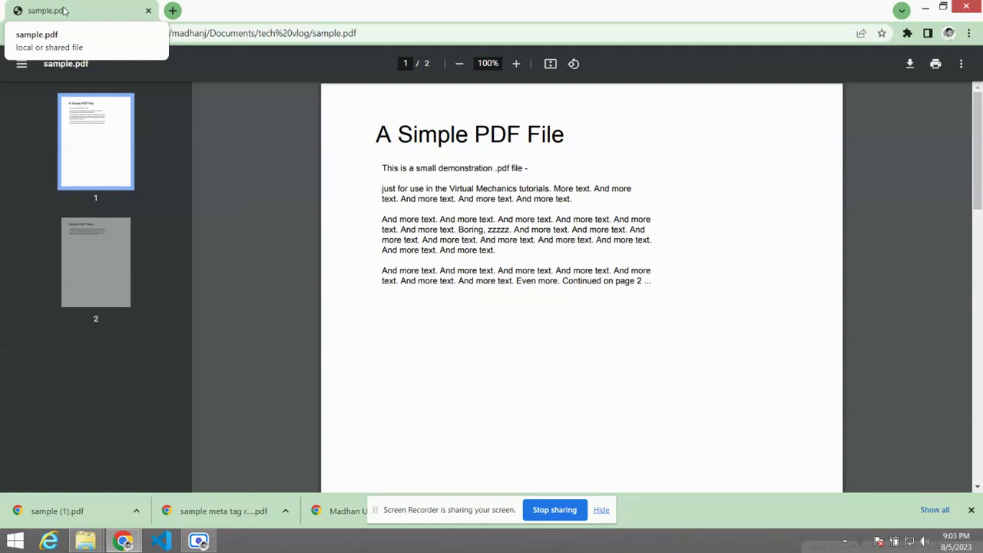
- Open a new Google tab beside sample.pdf, glance back at the PDF, then return
click(172, 10)
click(165, 36)
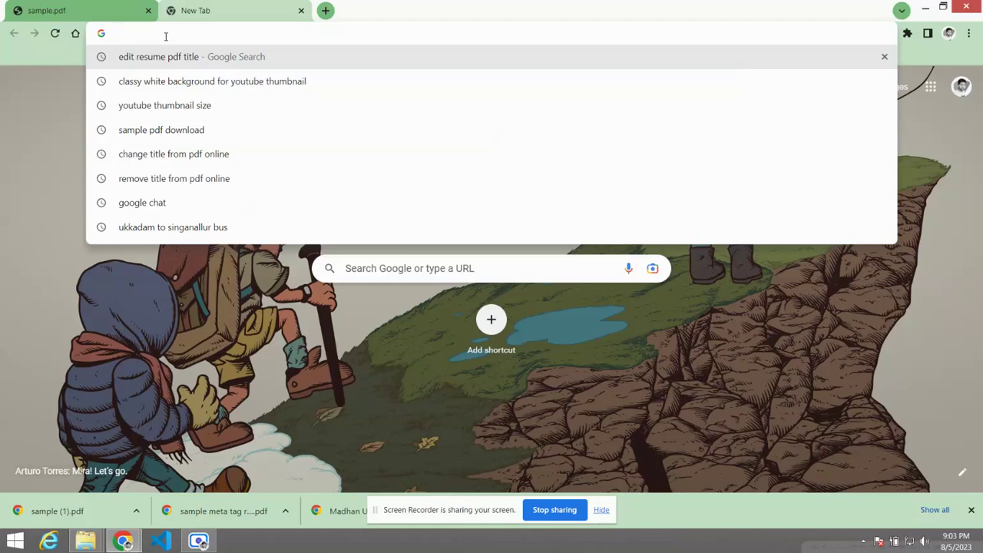
click(80, 10)
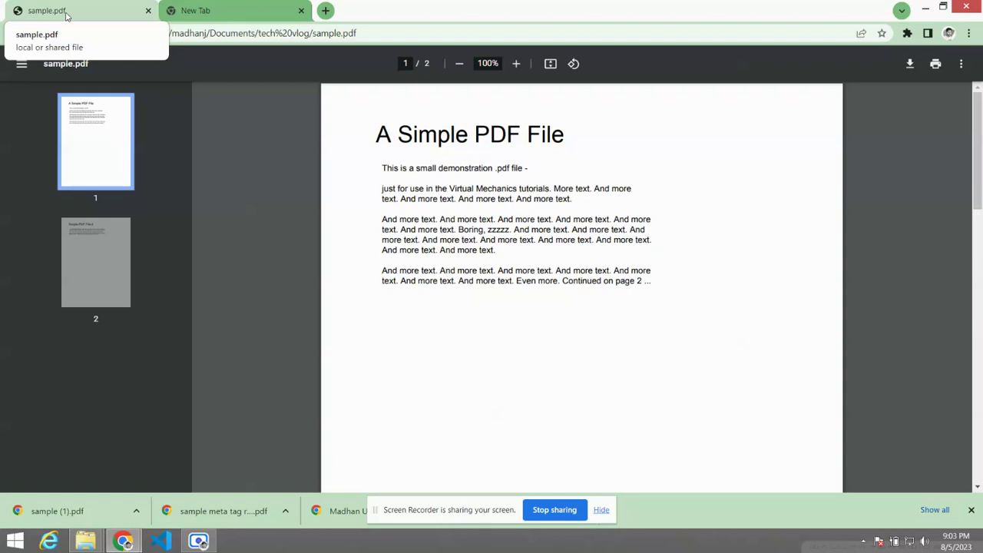
click(212, 7)
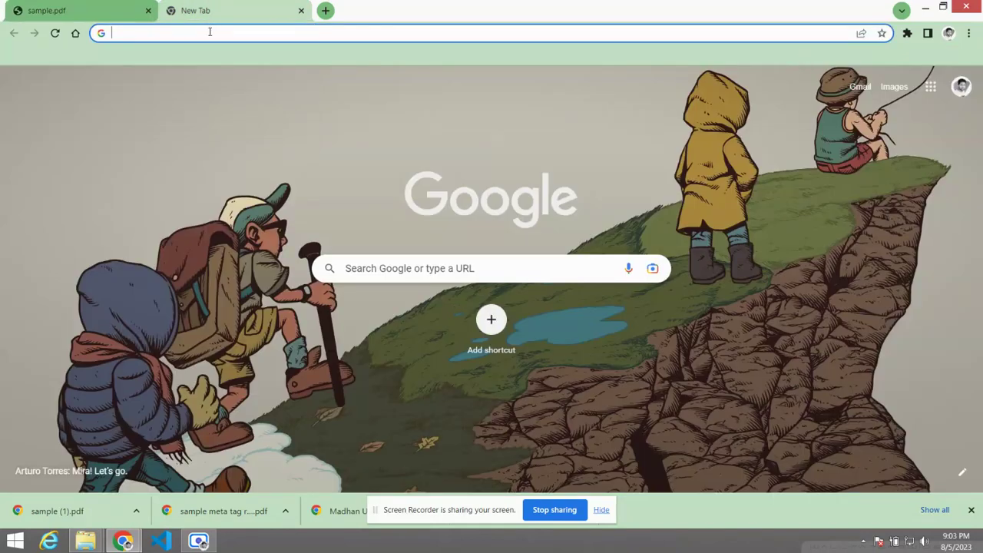
- Google 'change pdf title online' and open Sejda's Edit PDF Metadata result
text(go)
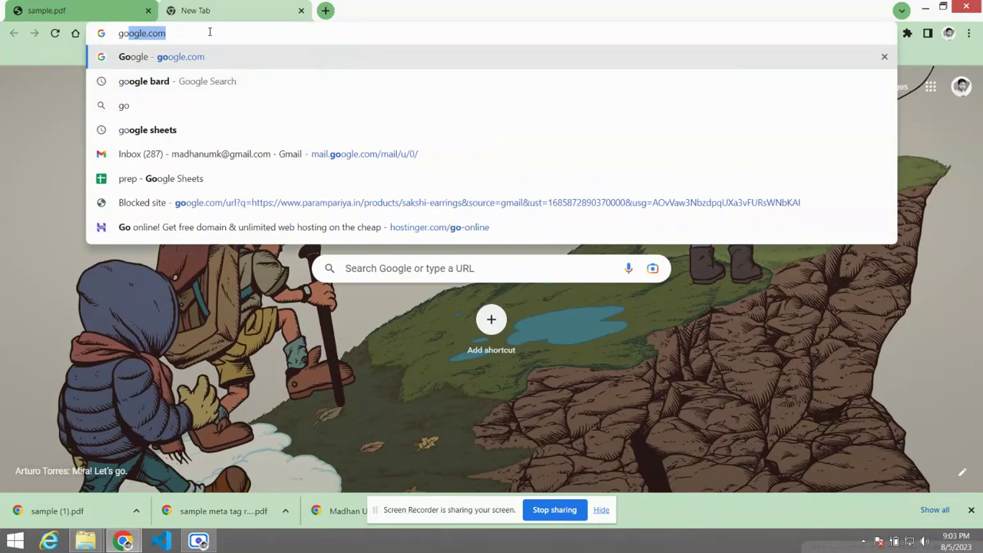
key(Return)
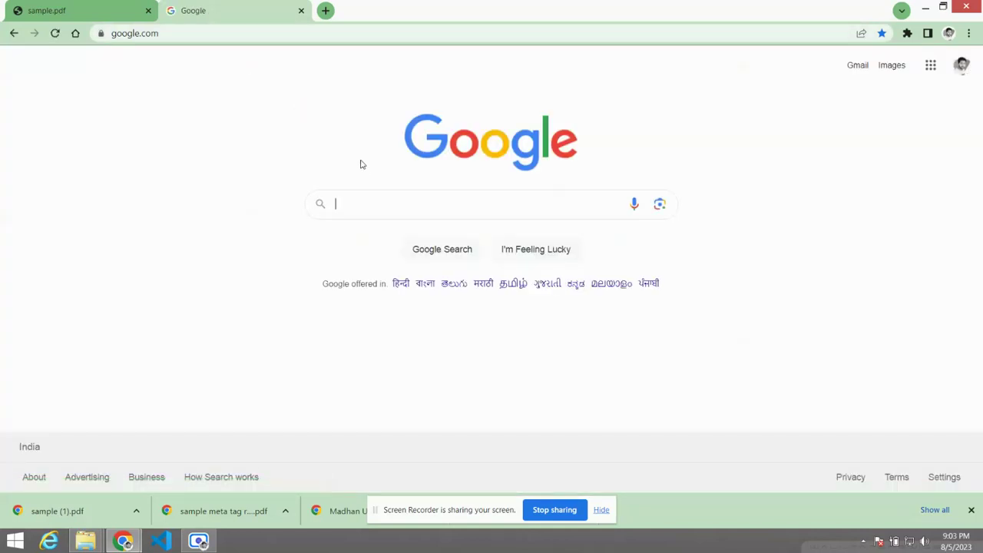
text(chan)
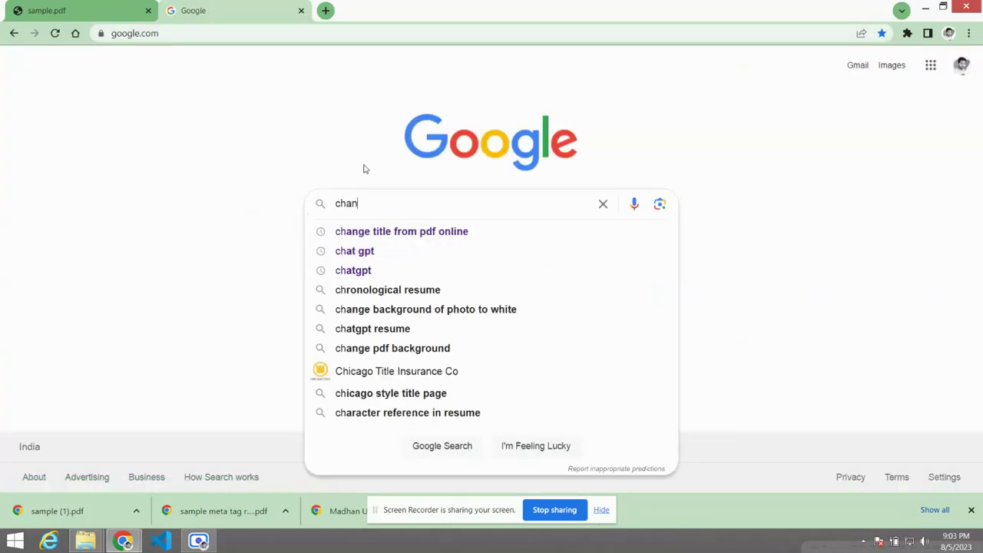
text(ge pdf title online)
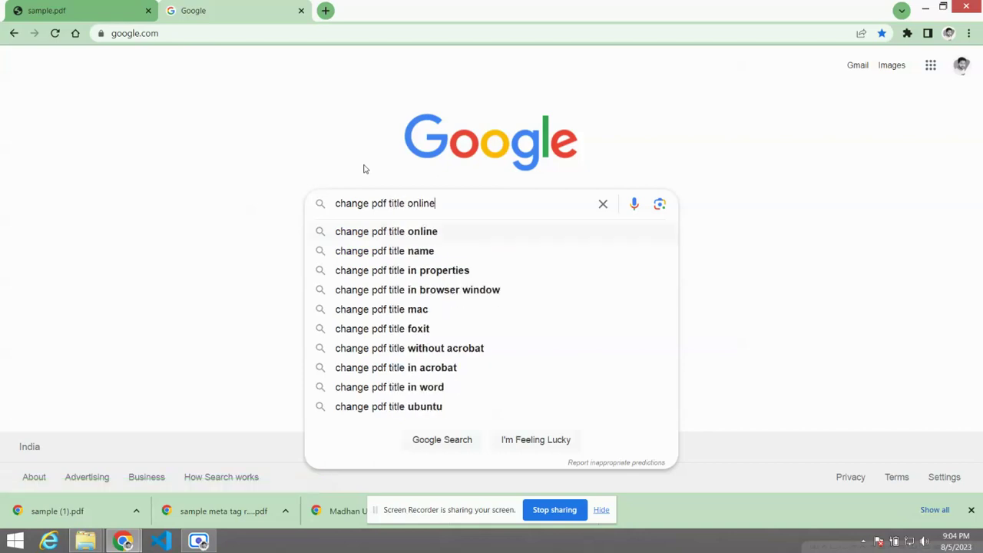
key(Return)
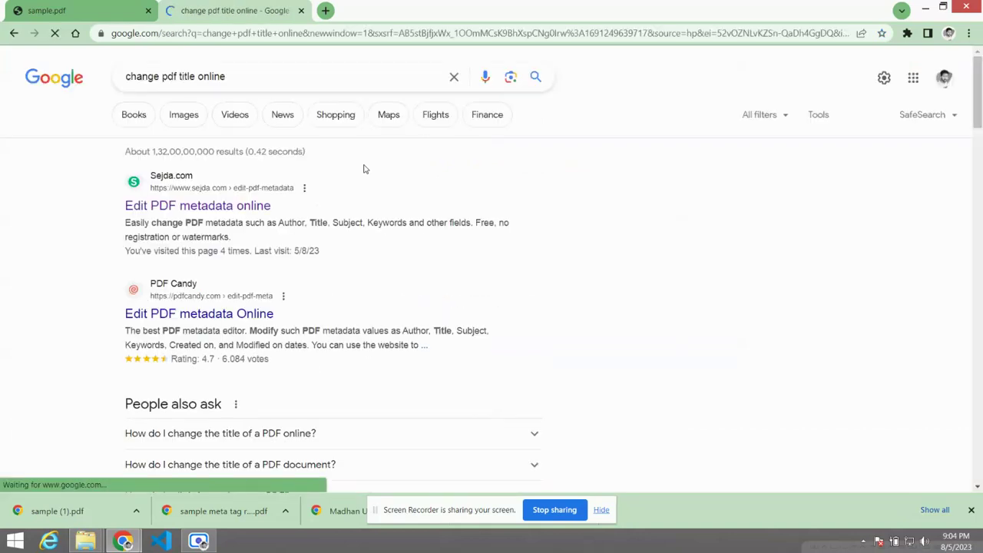
click(210, 213)
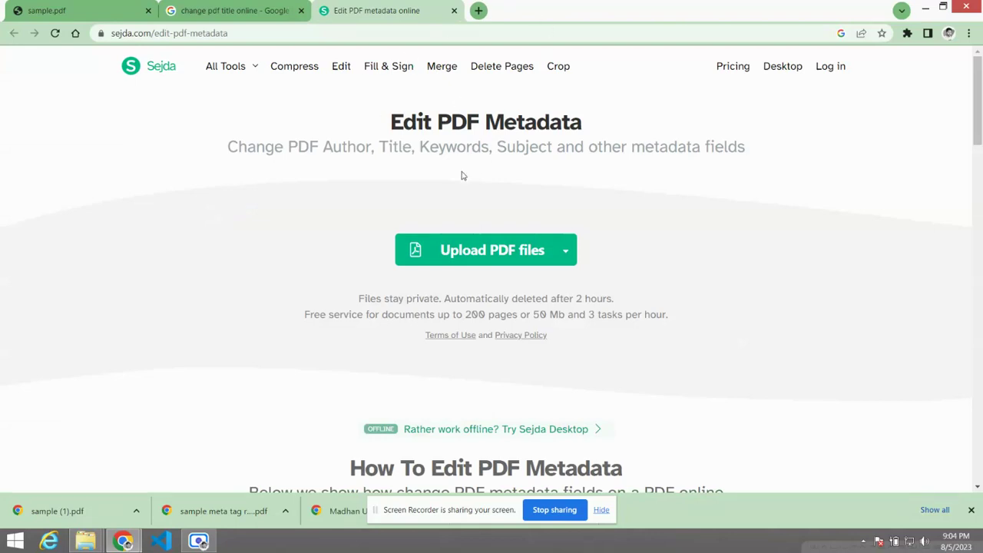
- Upload sample.pdf from the tech vlog folder to Sejda's metadata tool
click(502, 261)
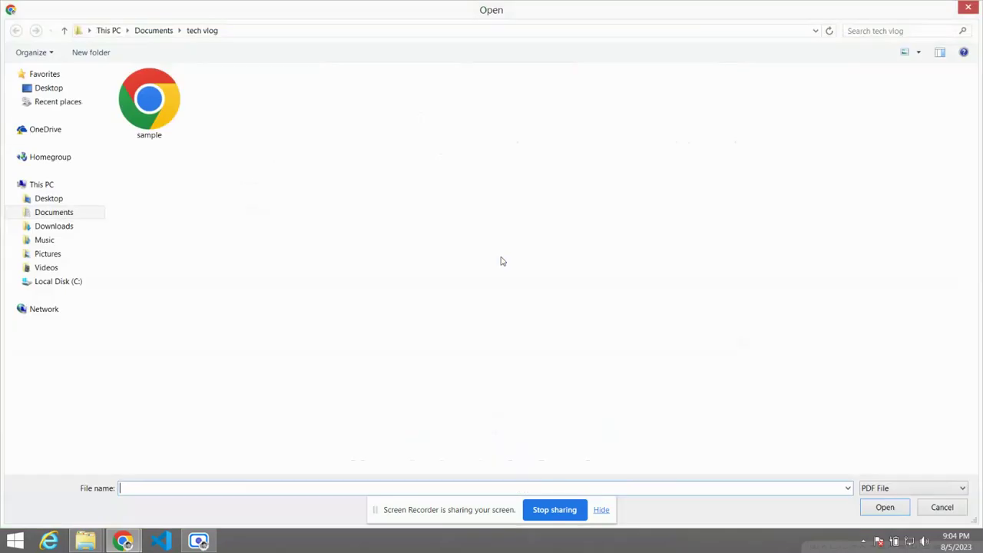
double_click(166, 116)
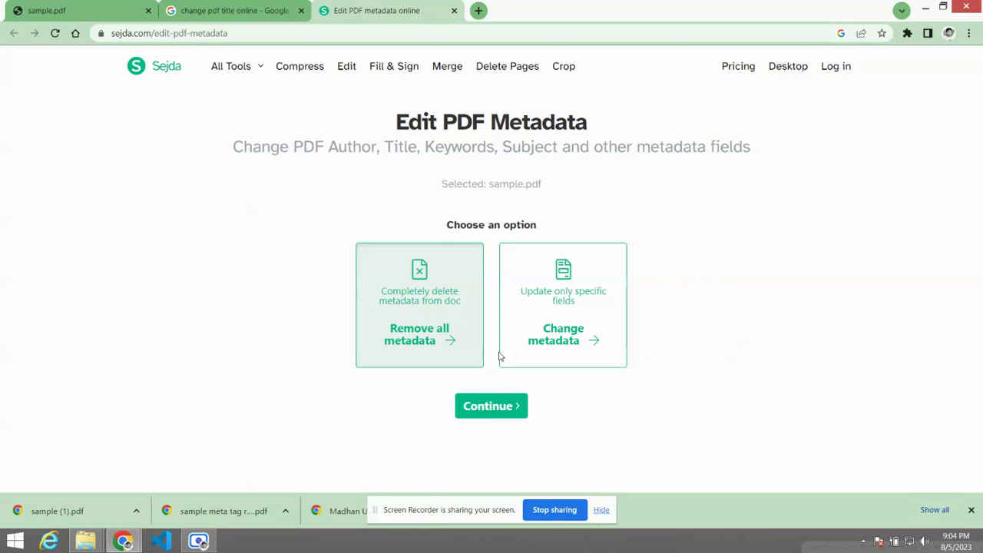
- Choose to change specific metadata and set the Title to 'New tile'
click(586, 340)
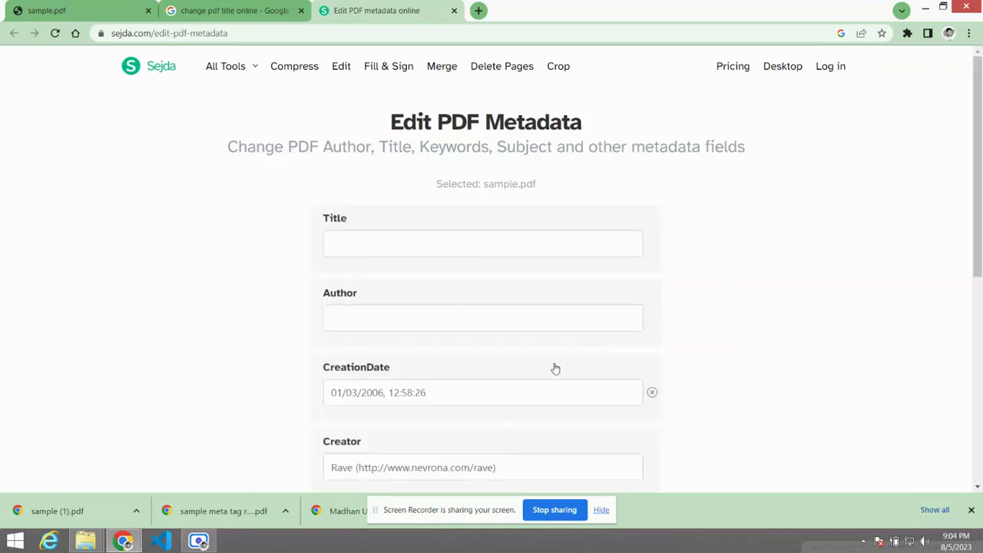
click(401, 245)
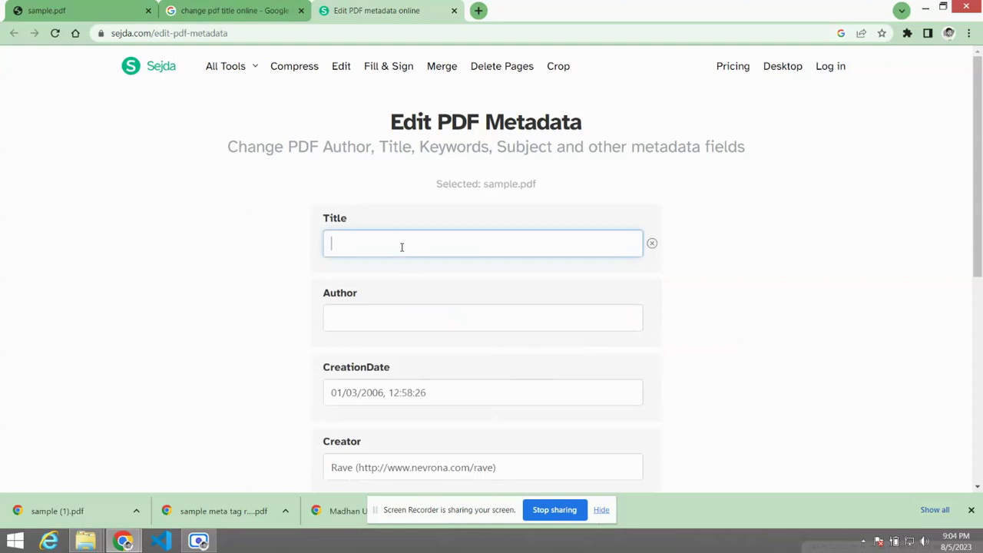
text(New ti)
text(le)
scroll(404, 262, down, 2)
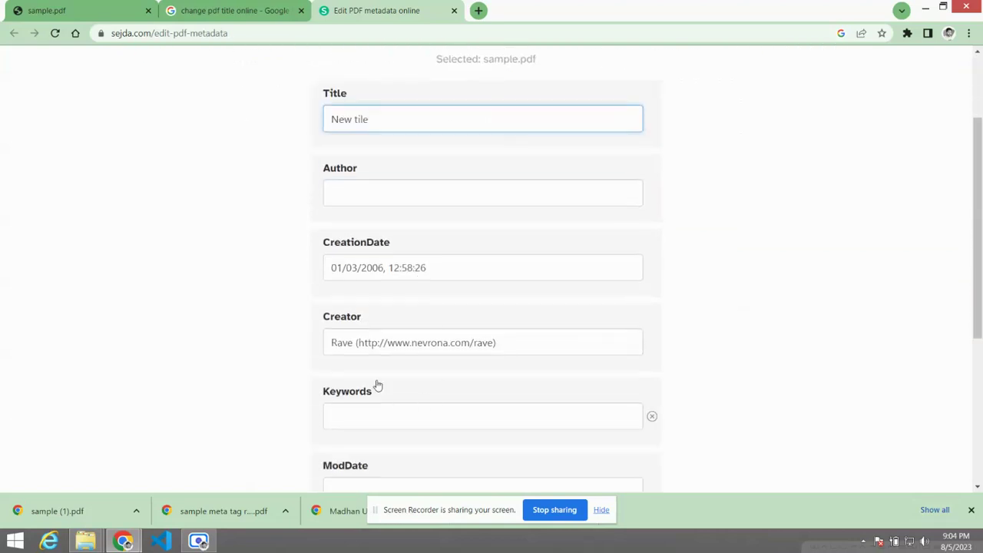
- Clear the existing text from the Creator field
drag(511, 345, 304, 338)
click(307, 335)
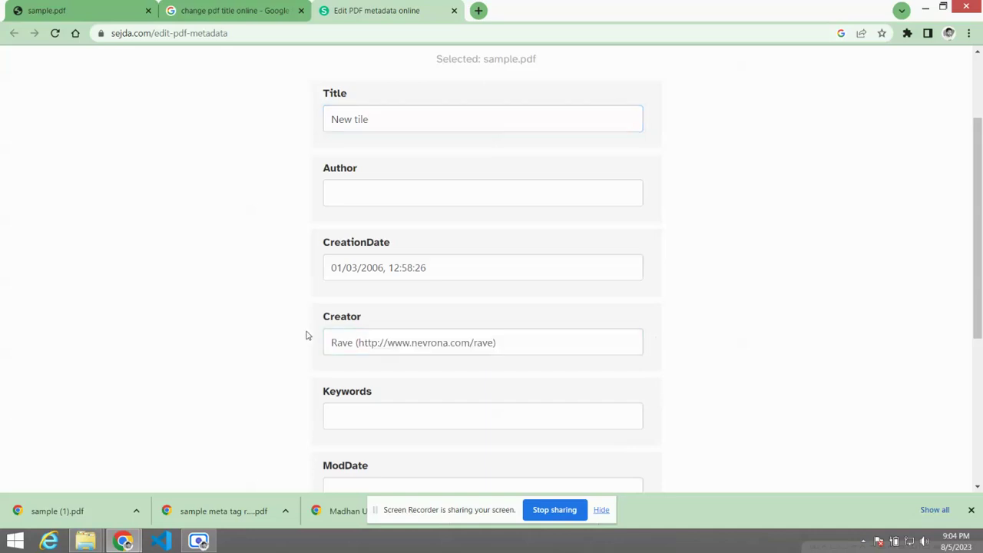
scroll(538, 367, down, 2)
scroll(538, 362, down, 2)
scroll(537, 362, up, 2)
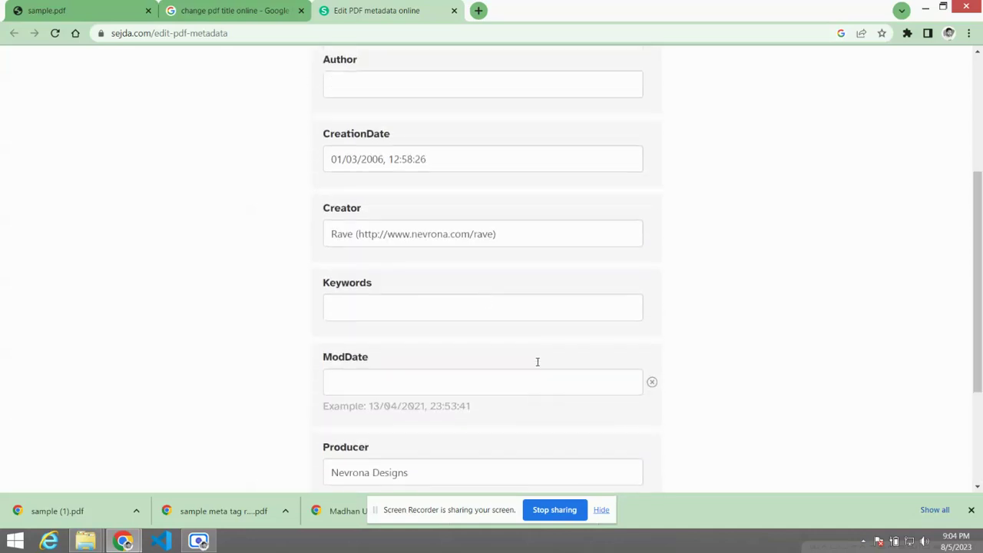
drag(497, 242, 259, 240)
key(BackSpace)
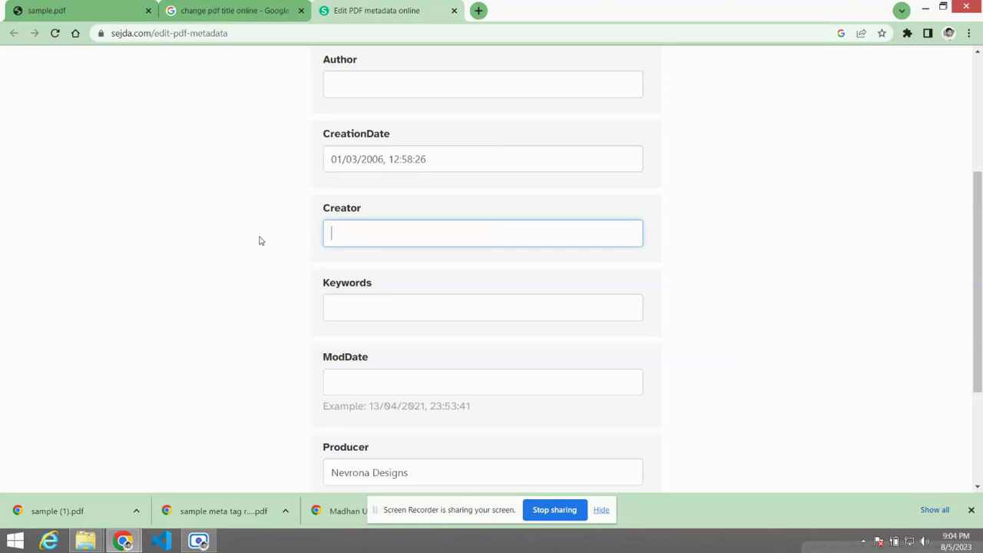
- Delete the Producer value 'Nevrona Designs'
scroll(386, 241, down, 2)
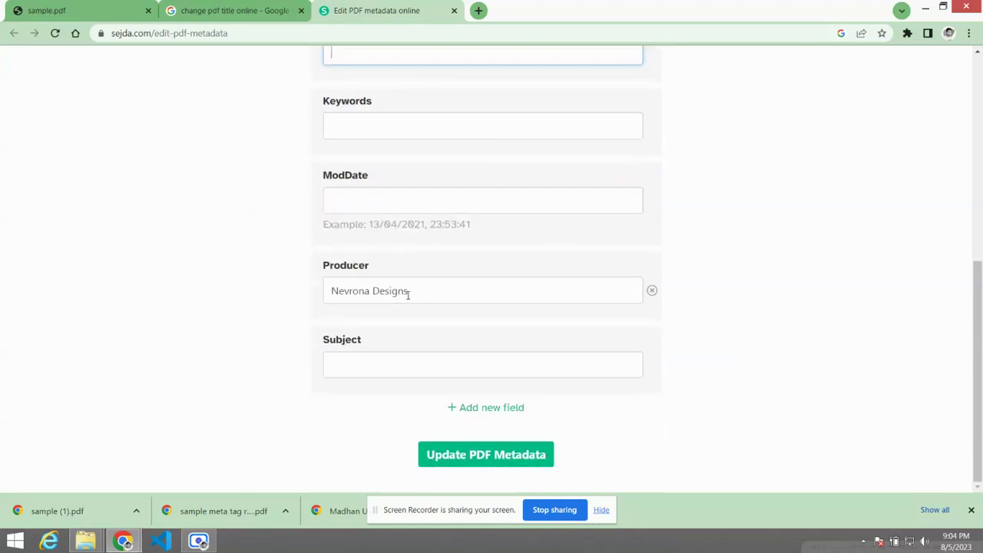
drag(407, 290, 298, 285)
click(298, 284)
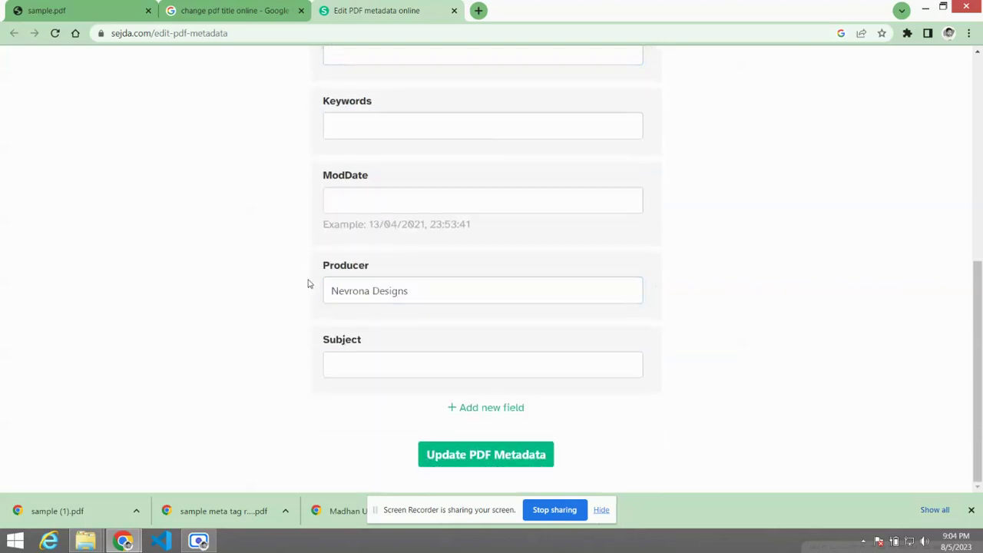
click(419, 290)
key(BackSpace)
key(BackSpace)
key(BackSpace)
key(BackSpace)
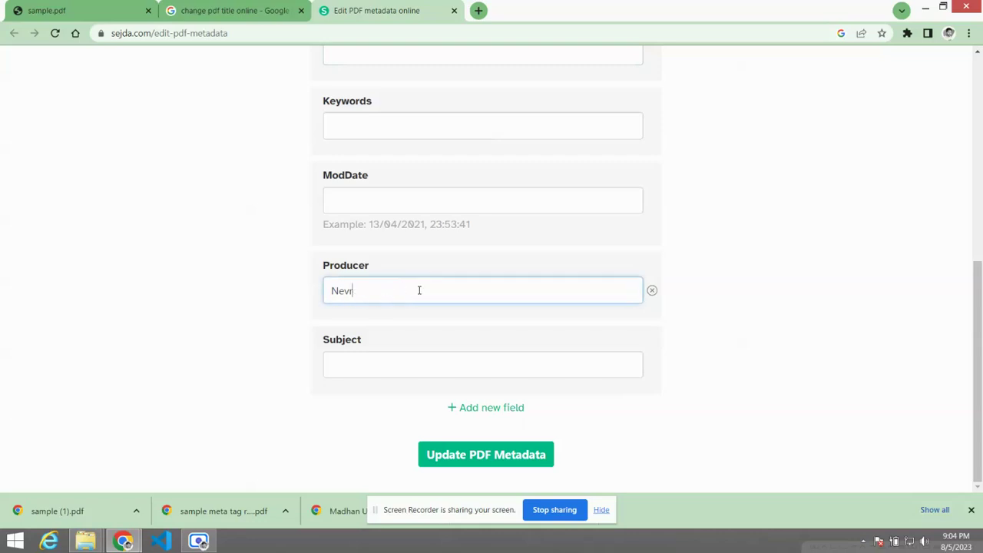
key(BackSpace)
key(BackSpace)
key(BackSpace)
- Review the edited metadata form and apply the changes to the PDF
scroll(529, 302, up, 2)
scroll(529, 302, up, 4)
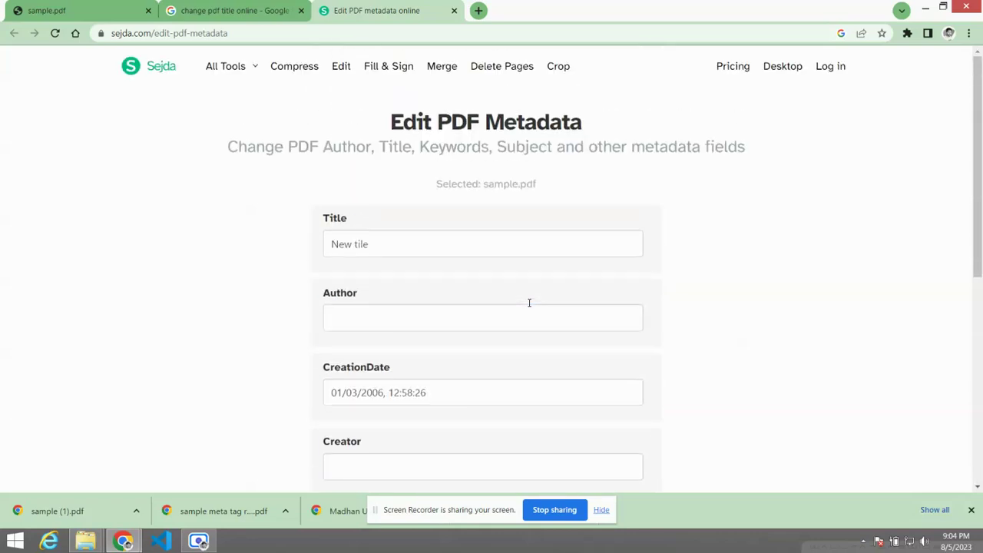
scroll(444, 253, down, 1)
scroll(445, 247, down, 3)
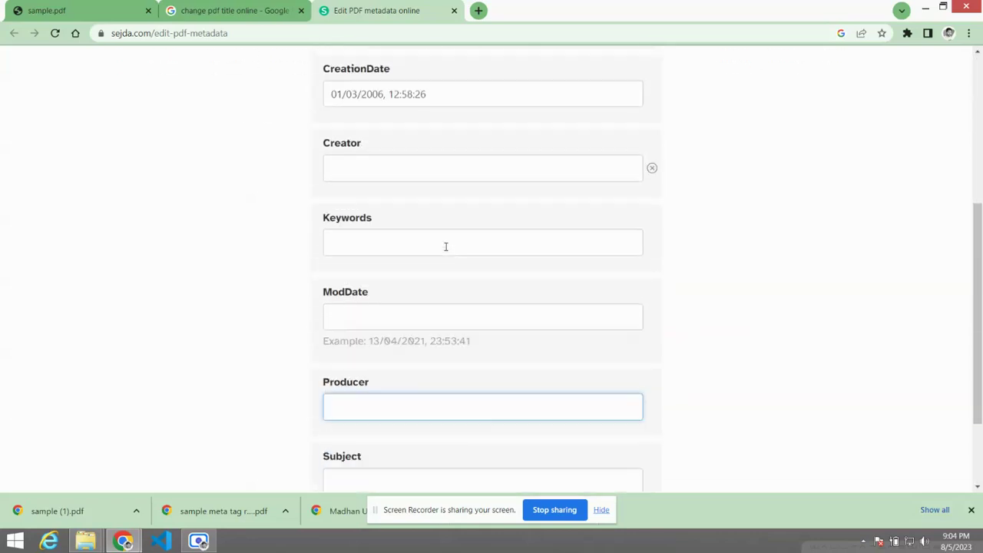
scroll(449, 238, down, 2)
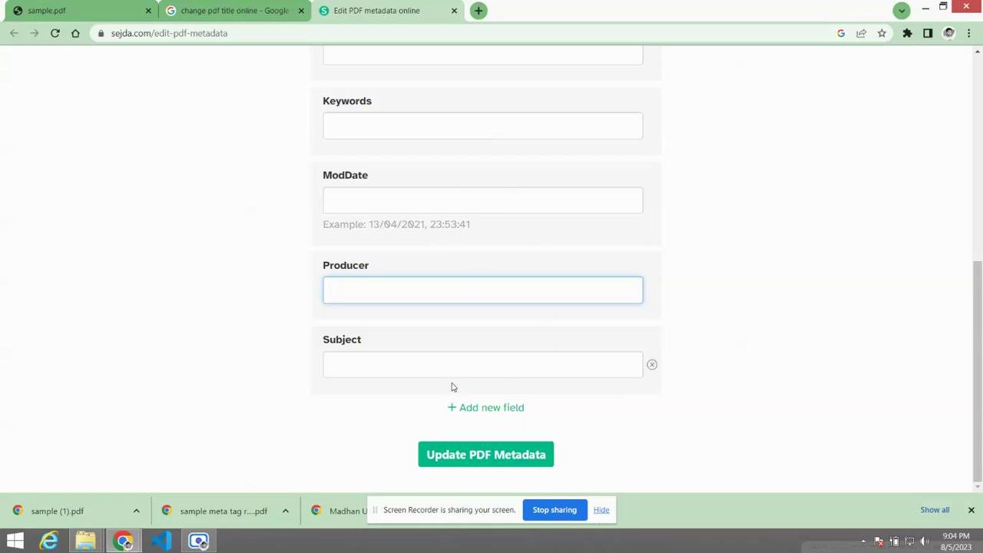
click(477, 456)
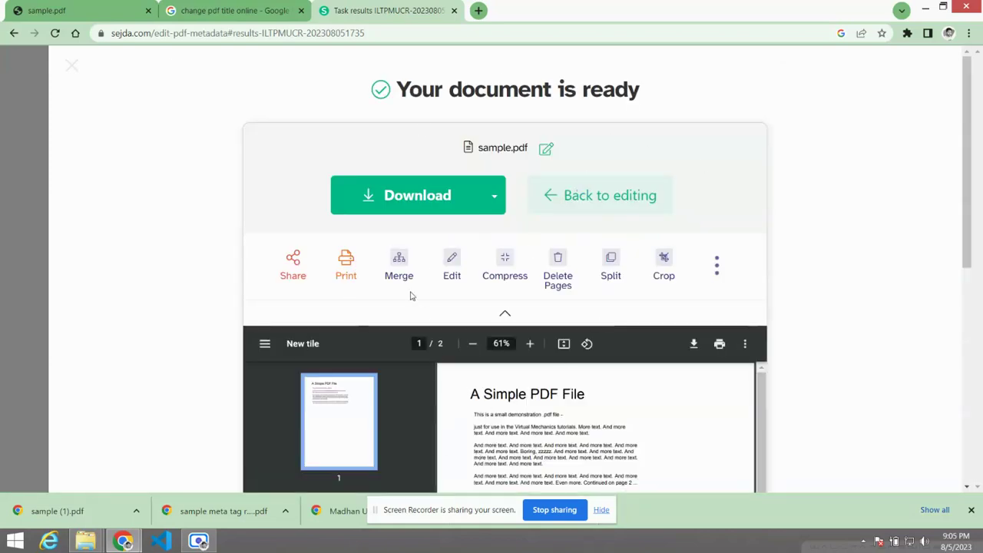
- Download and save the updated PDF twice, then open sample (1).pdf
click(389, 196)
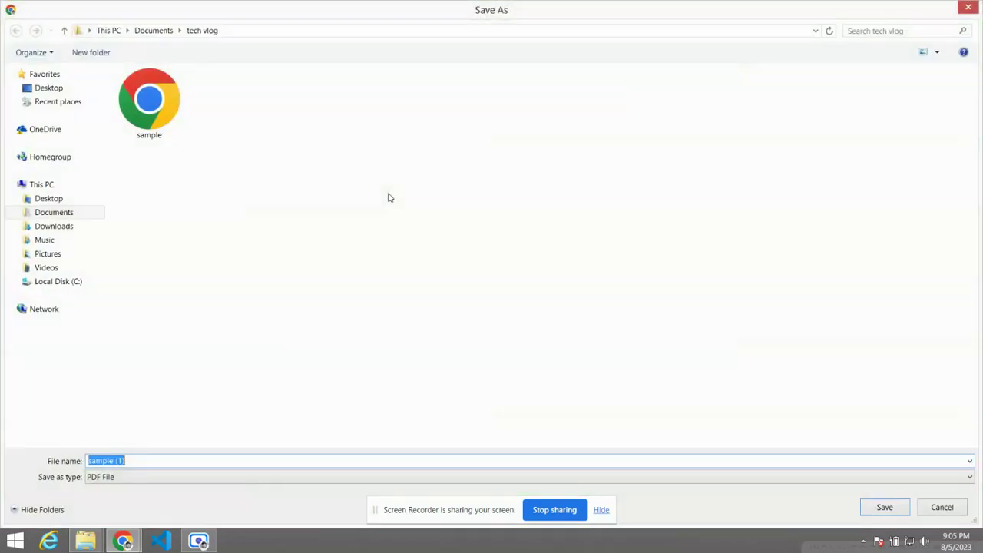
key(Return)
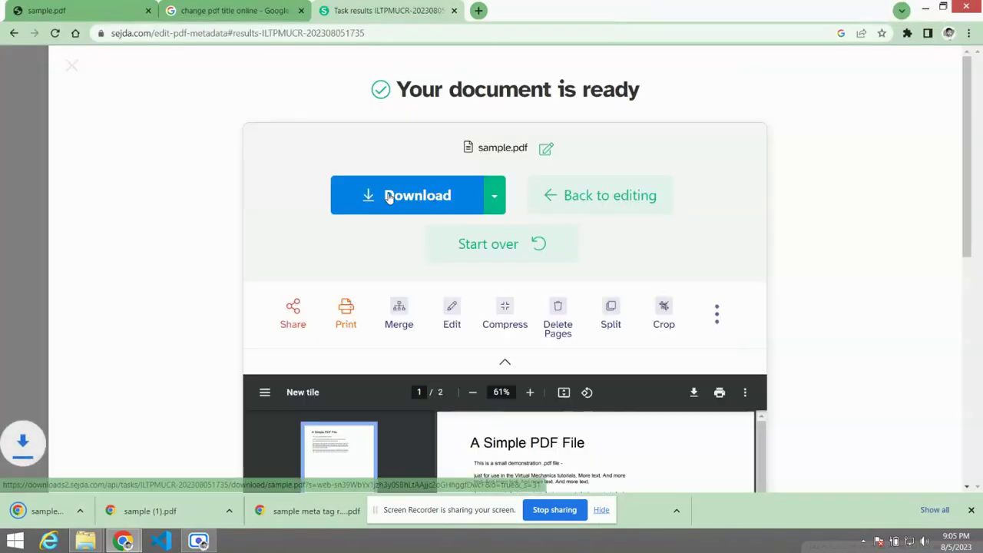
click(389, 196)
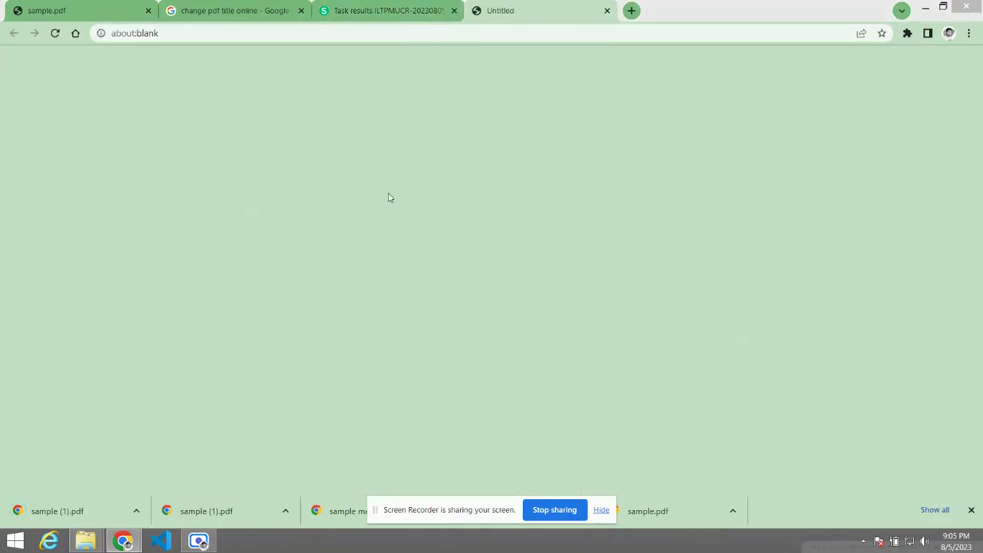
key(Return)
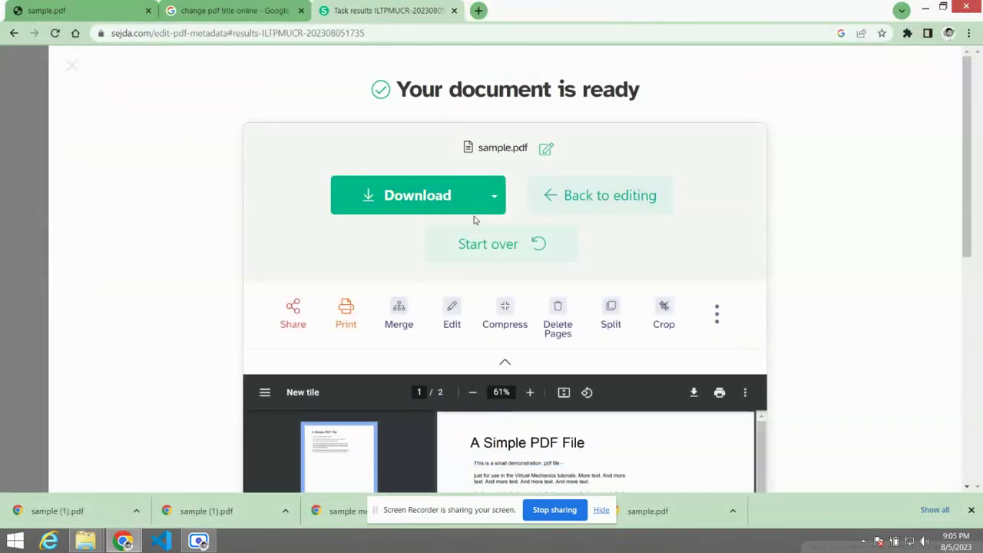
click(66, 513)
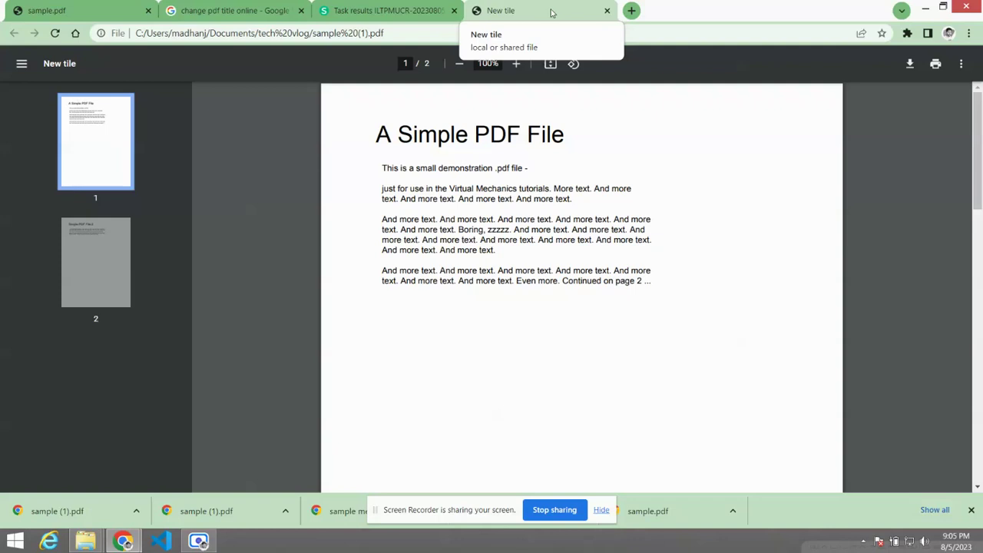
- Place the 'New tile' copy's tab beside the original sample.pdf and compare both documents
click(86, 9)
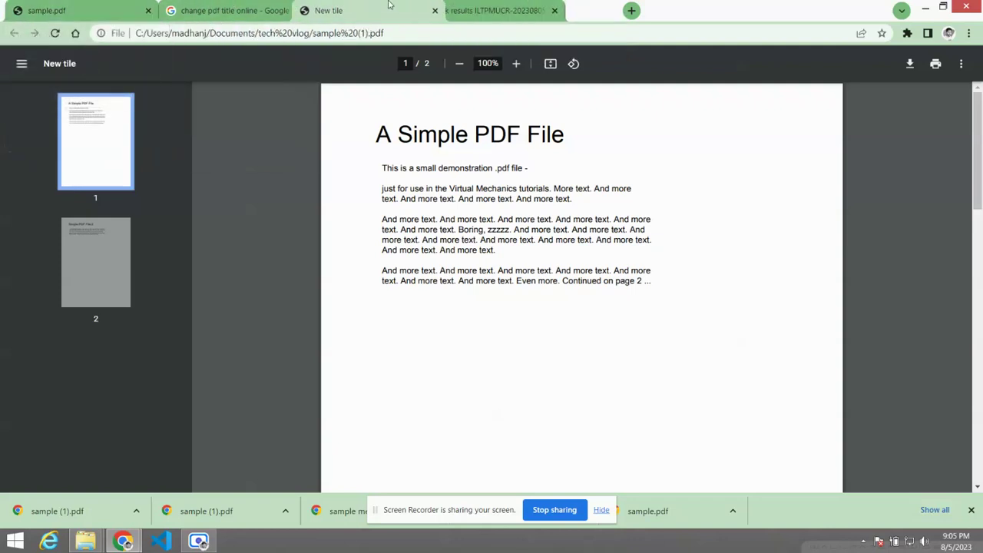
drag(579, 9, 269, 9)
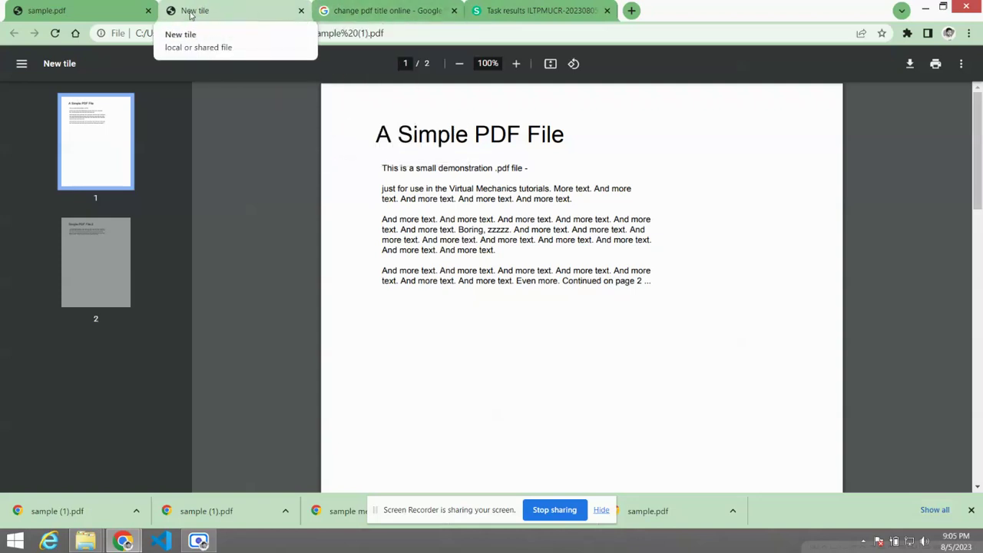
click(73, 10)
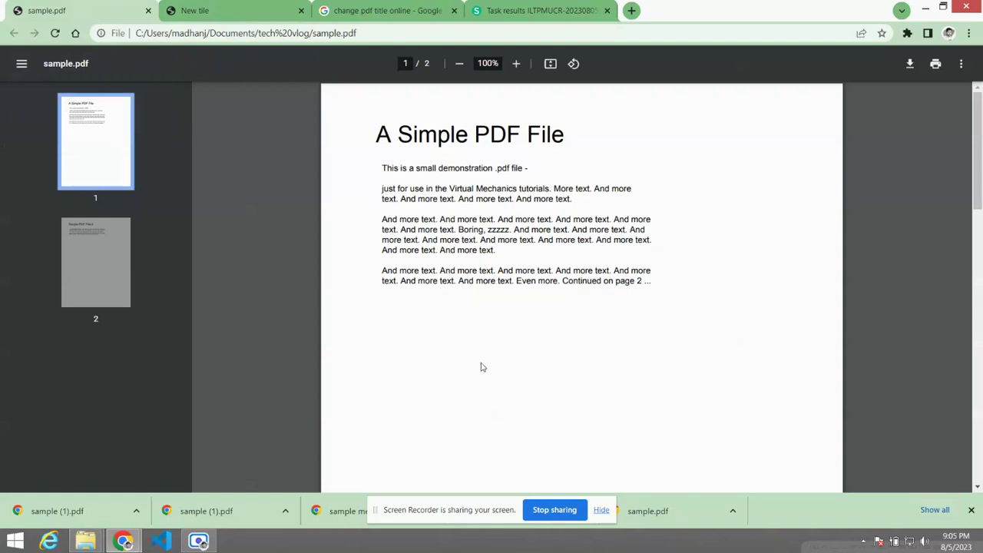
scroll(482, 353, down, 5)
scroll(482, 354, up, 4)
key(ctrl+Tab)
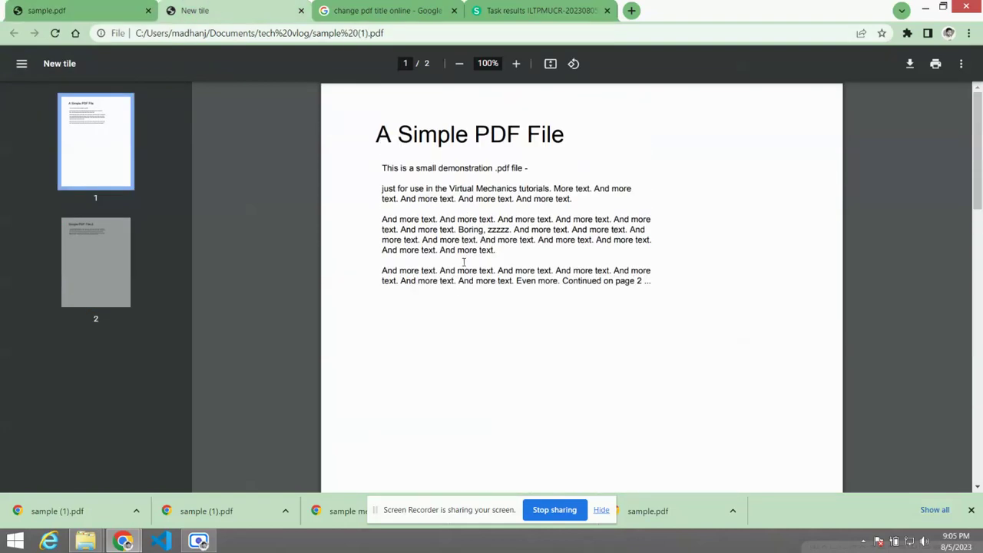
scroll(464, 261, down, 5)
scroll(464, 261, down, 3)
scroll(464, 262, up, 3)
scroll(464, 261, up, 4)
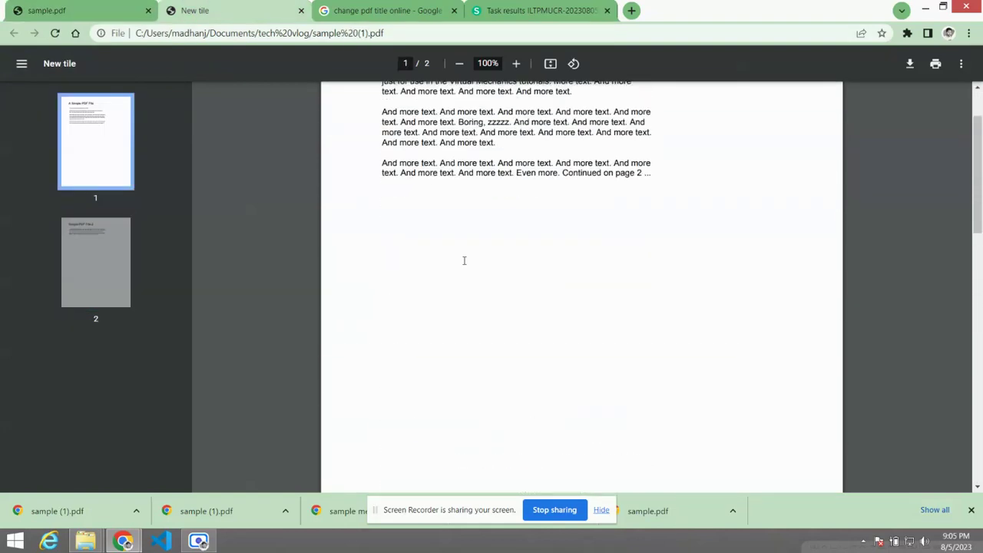
scroll(463, 261, up, 2)
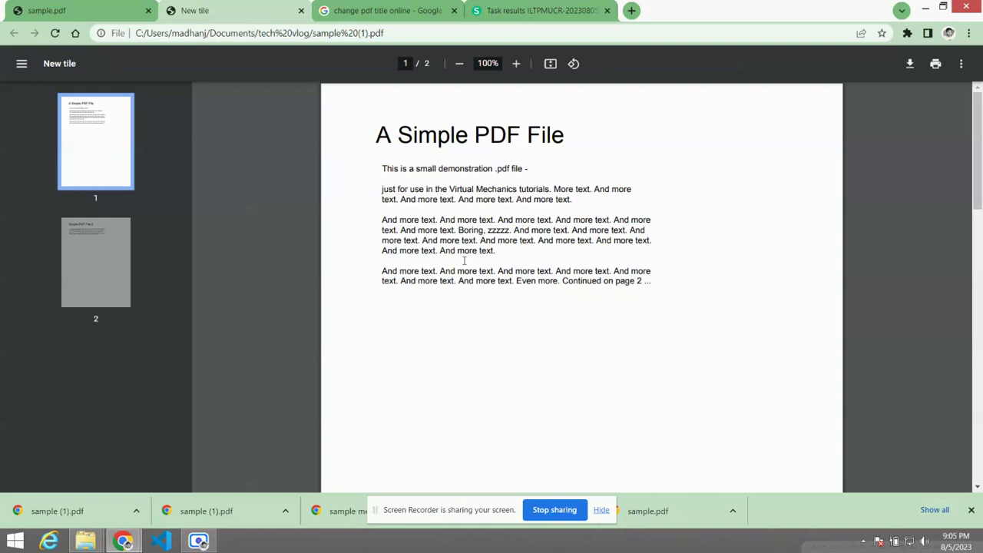